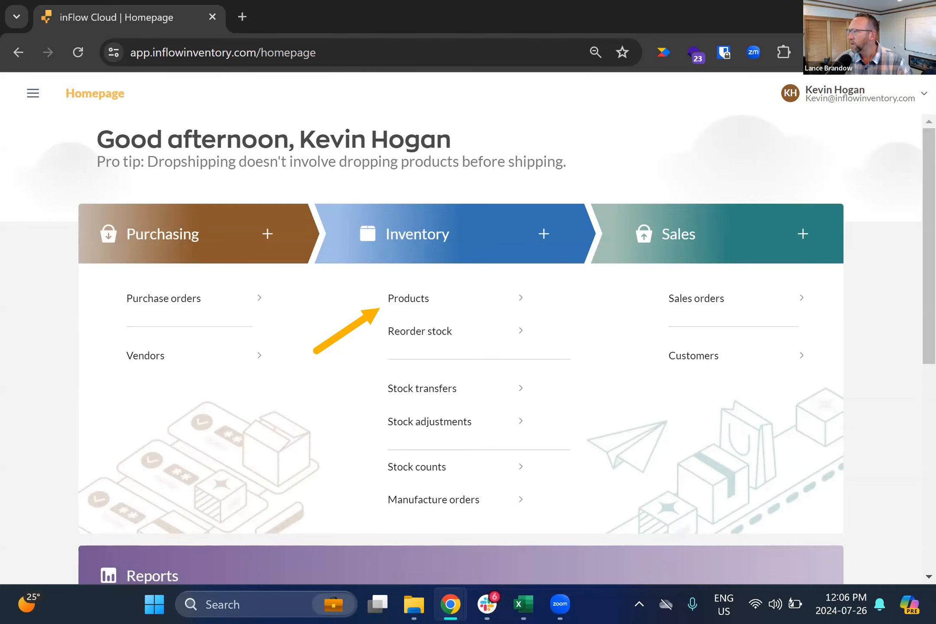
Step: Create a new stocked product named "Jim's Product" in the product inventory
{"action": "left_click", "coordinate": [414, 301]}
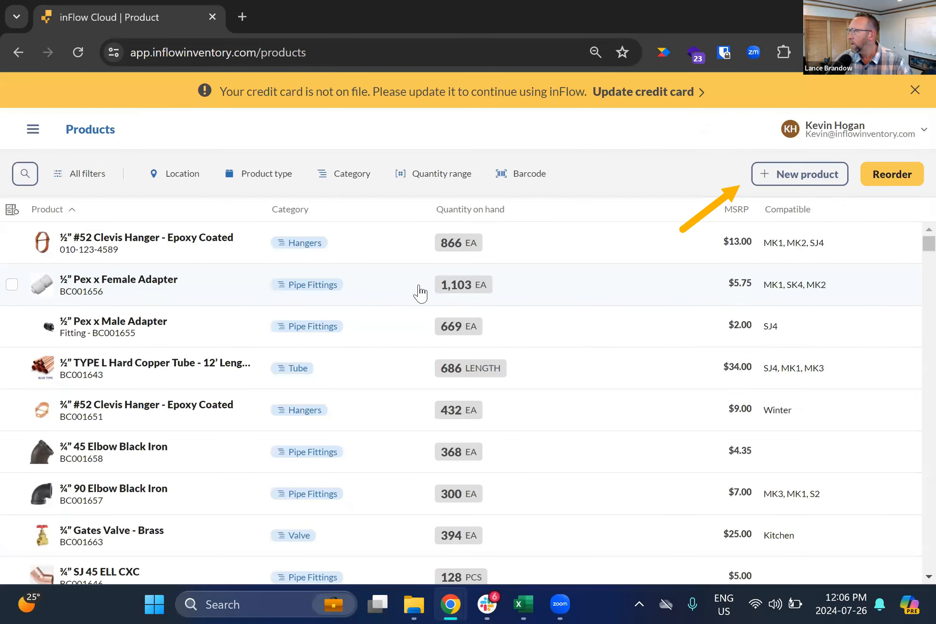
{"action": "left_click", "coordinate": [798, 176]}
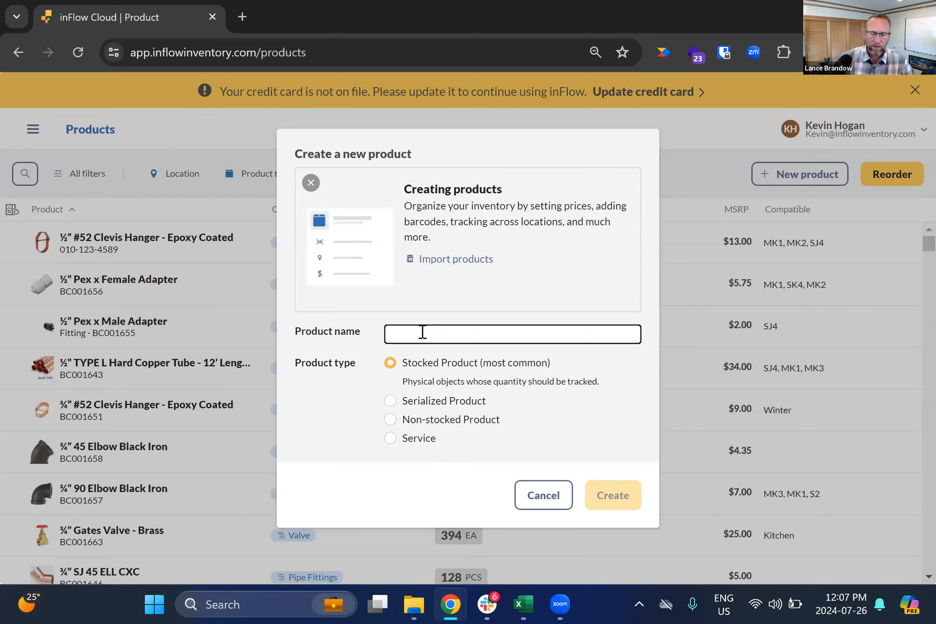
{"action": "type", "text": "Jim's Product"}
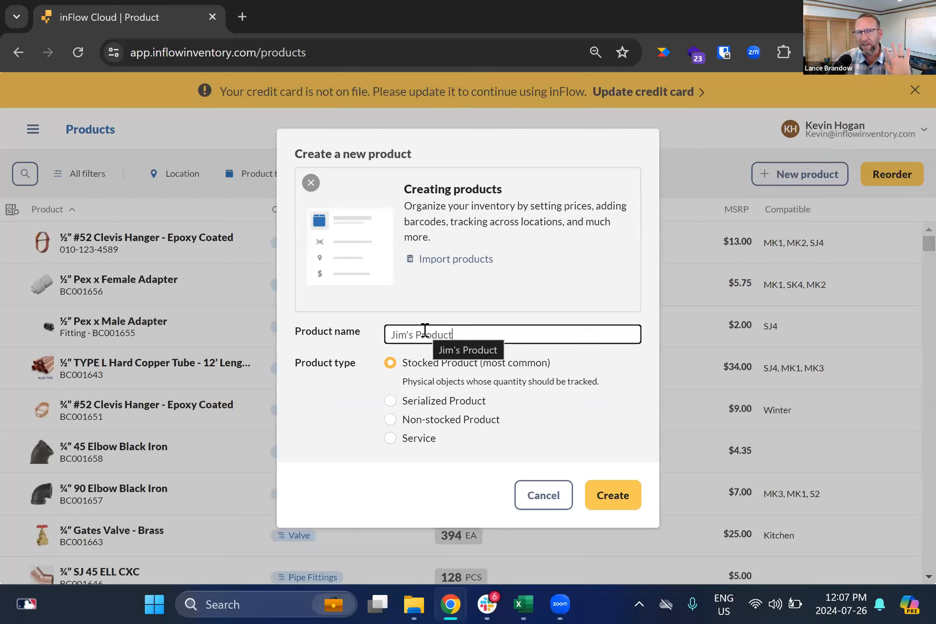
{"action": "left_click", "coordinate": [609, 498]}
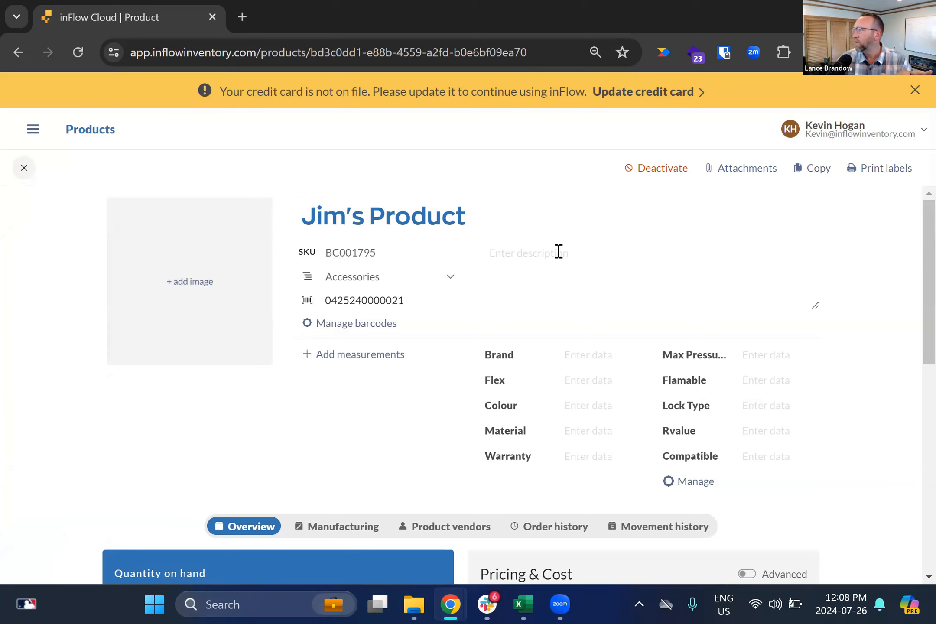
{"action": "left_click", "coordinate": [836, 137]}
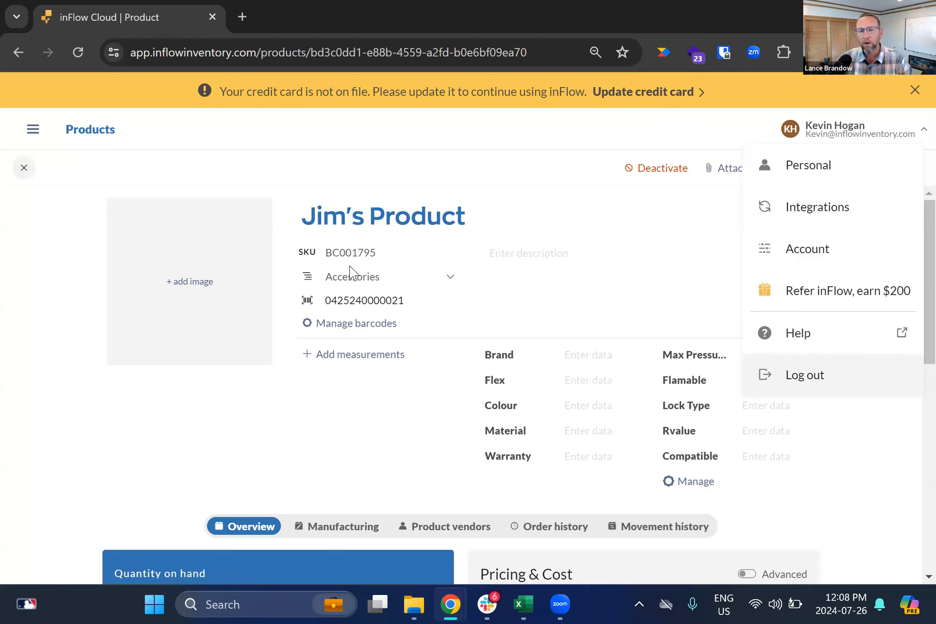
{"action": "left_click", "coordinate": [334, 420]}
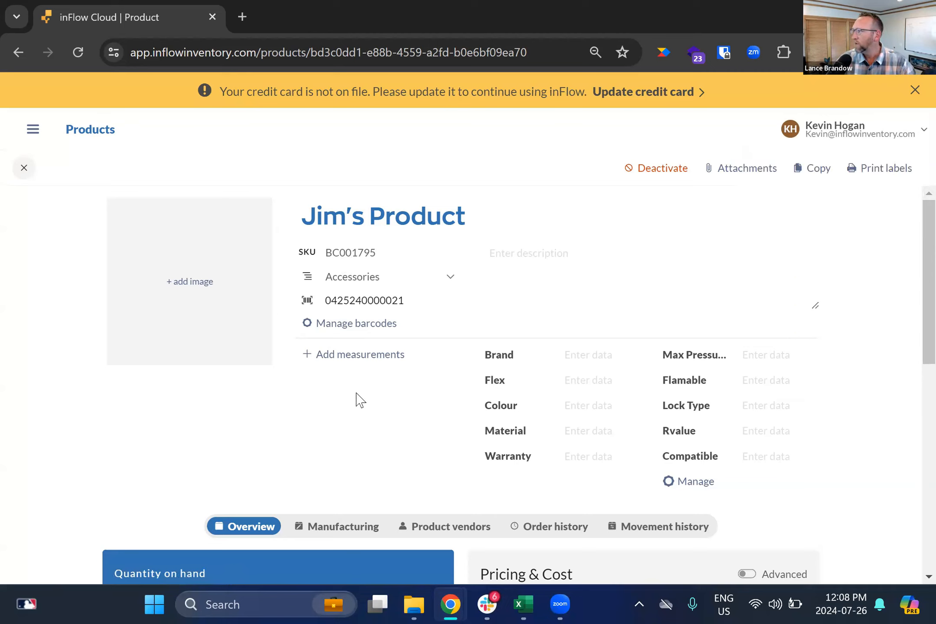
Step: Enter the product description "Good key words. Full words. to make this product easy to search."
{"action": "left_click", "coordinate": [519, 255]}
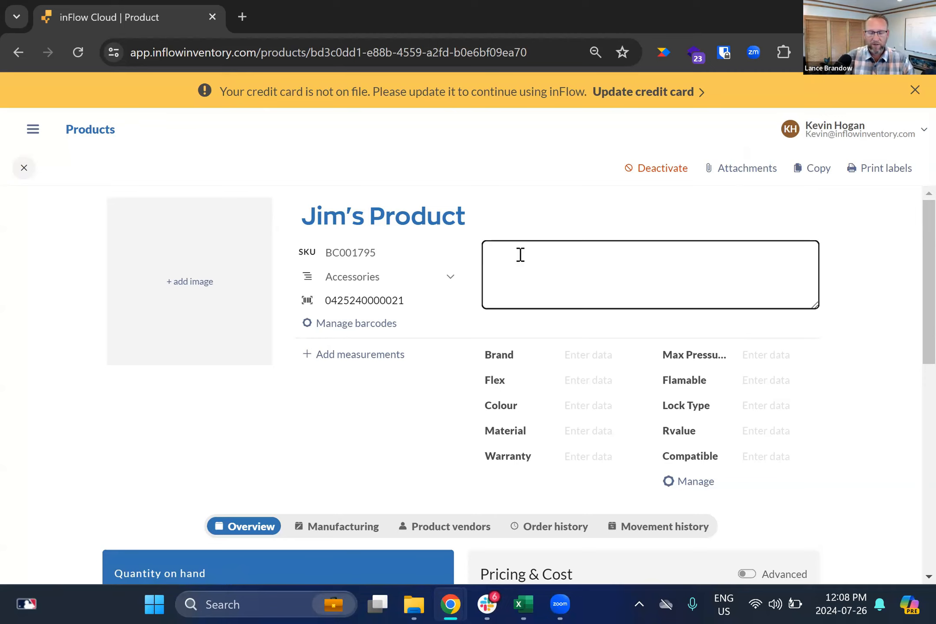
{"action": "type", "text": "Good key "}
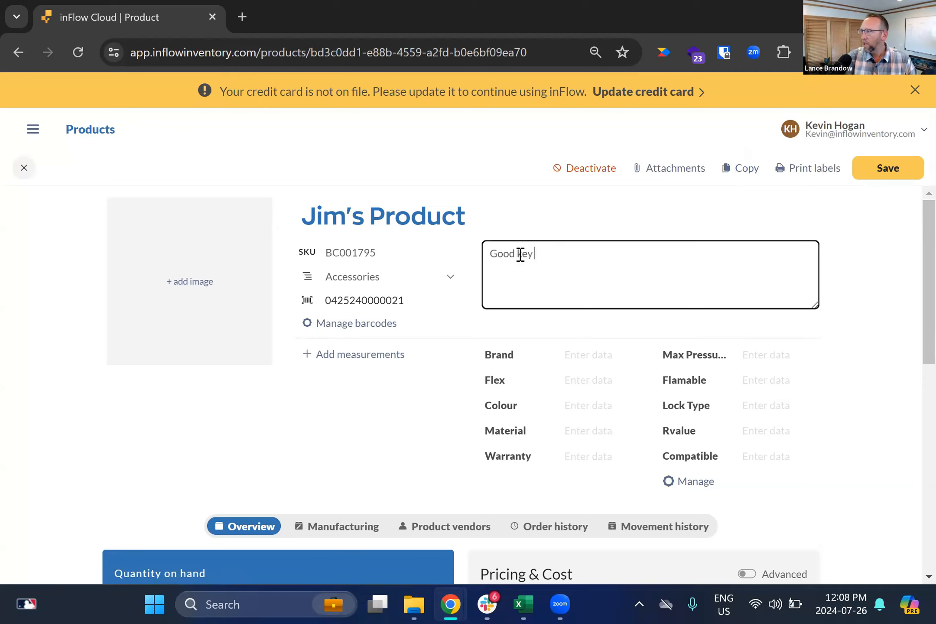
{"action": "type", "text": "words. Full "}
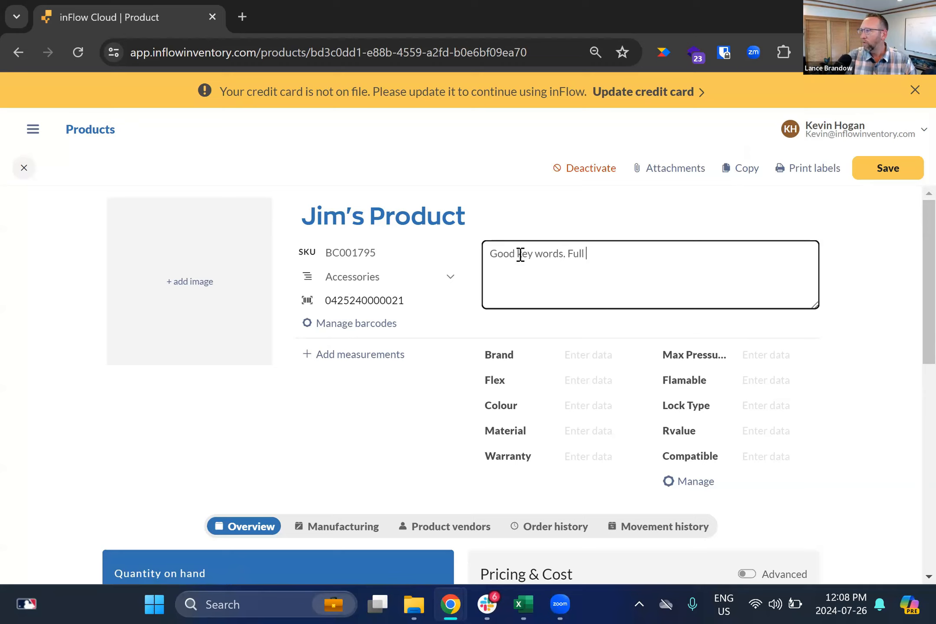
{"action": "type", "text": "words. to make this paroduct easy to search."}
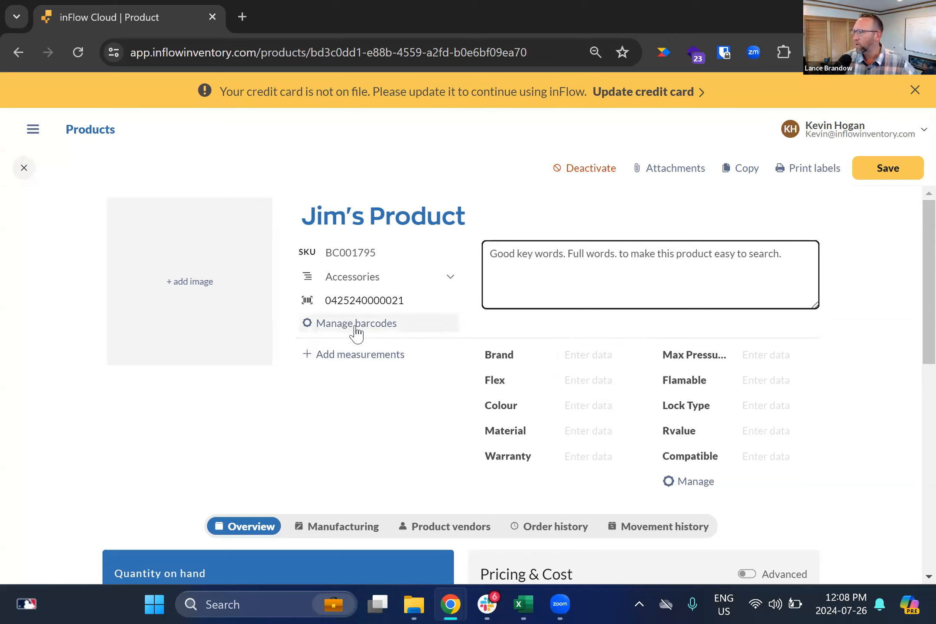
Step: Set the product's standard unit of measure to "ea" and update its measurements
{"action": "left_click", "coordinate": [311, 355]}
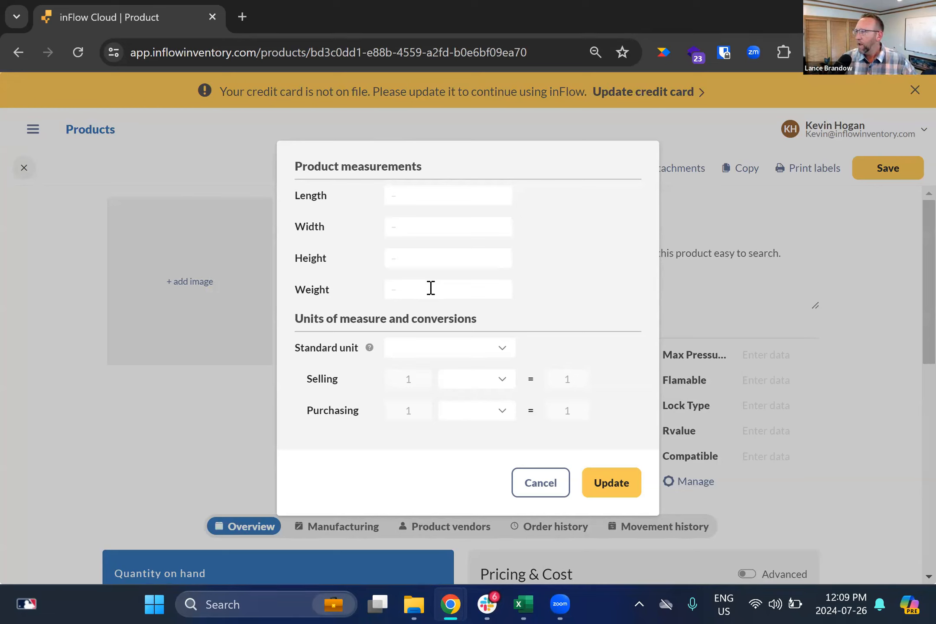
{"action": "left_click", "coordinate": [501, 348]}
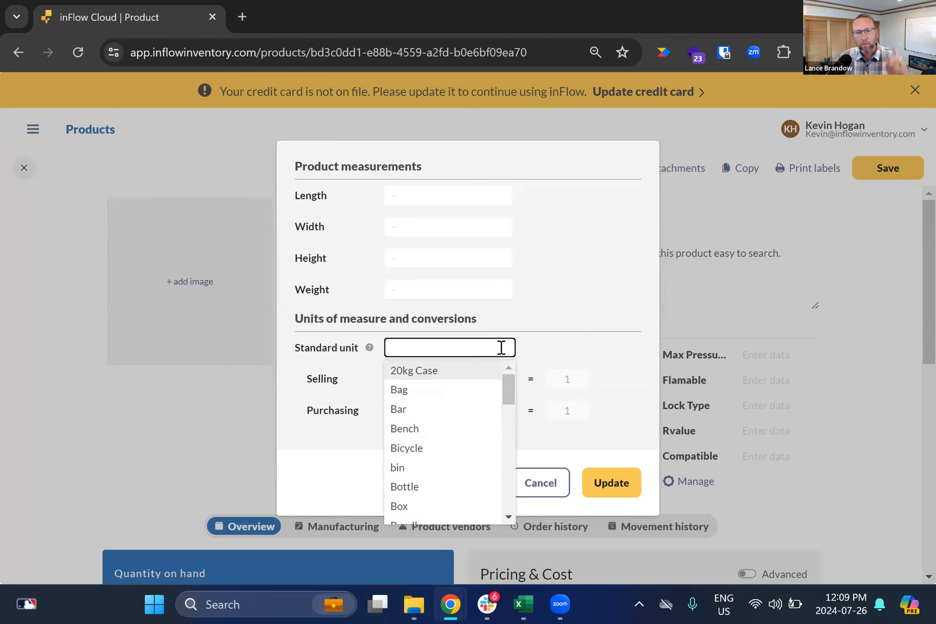
{"action": "scroll", "coordinate": [427, 397], "scroll_direction": "down", "scroll_amount": 2}
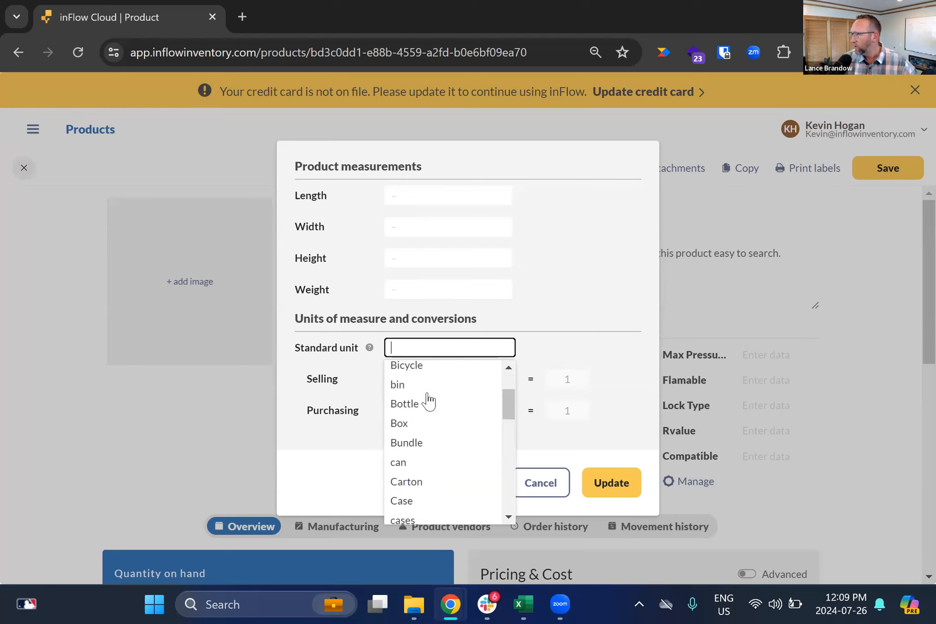
{"action": "type", "text": "ea"}
{"action": "left_click", "coordinate": [500, 383]}
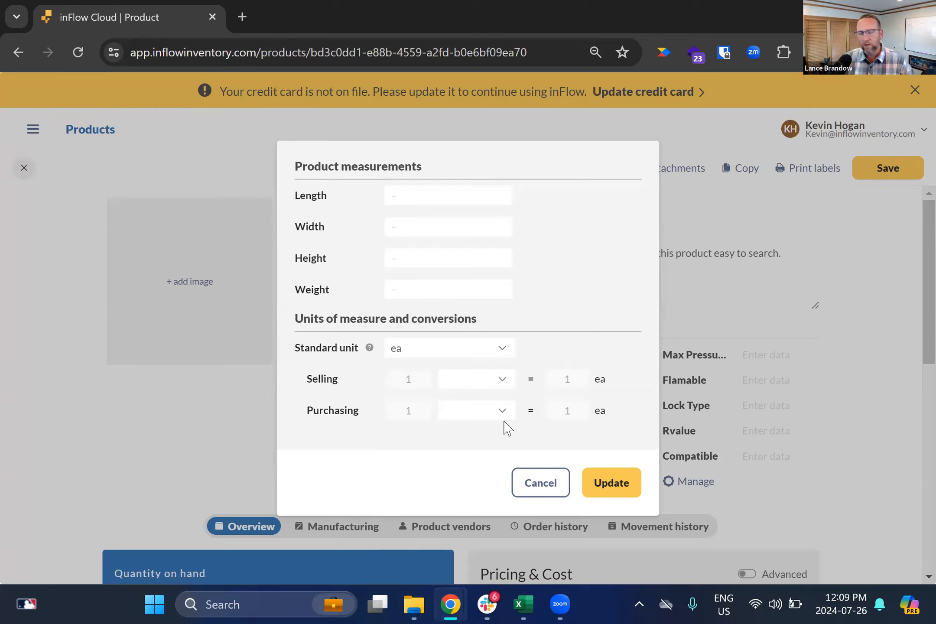
{"action": "left_click", "coordinate": [600, 486]}
Step: Add Kleensteel as a vendor for the product
{"action": "scroll", "coordinate": [911, 240], "scroll_direction": "down", "scroll_amount": 4}
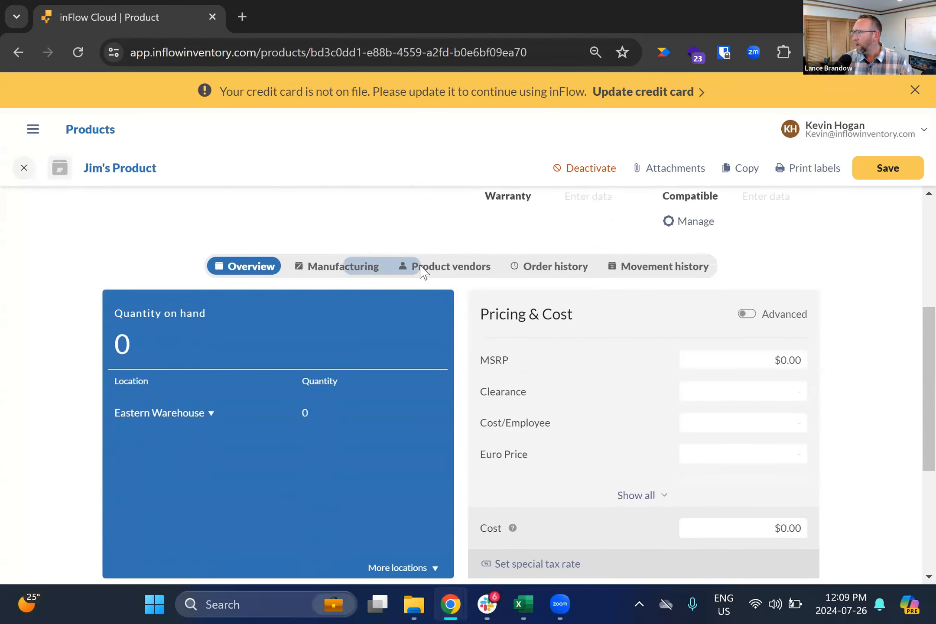
{"action": "left_click", "coordinate": [437, 277]}
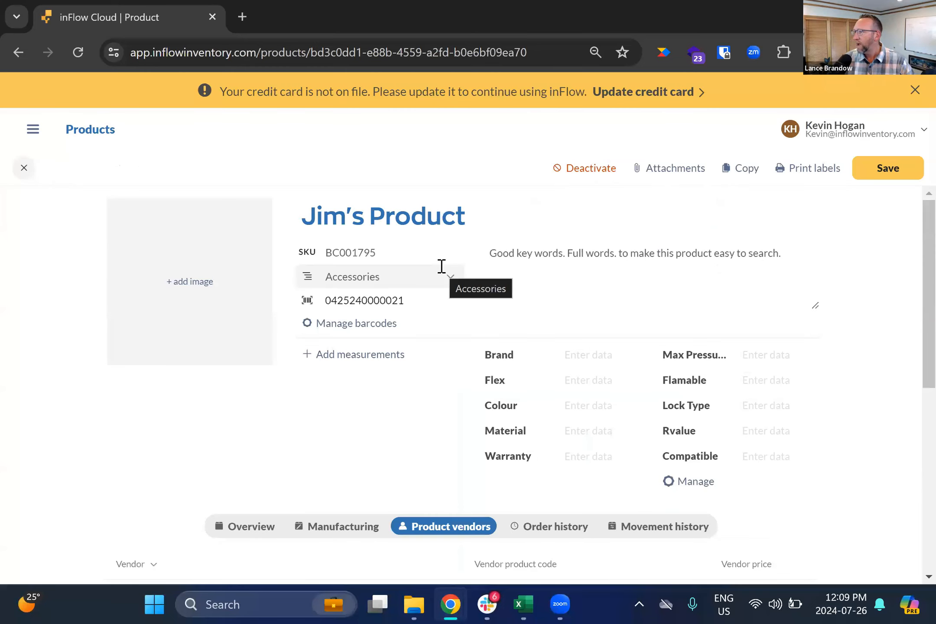
{"action": "scroll", "coordinate": [440, 397], "scroll_direction": "down", "scroll_amount": 2}
{"action": "scroll", "coordinate": [437, 398], "scroll_direction": "down", "scroll_amount": 2}
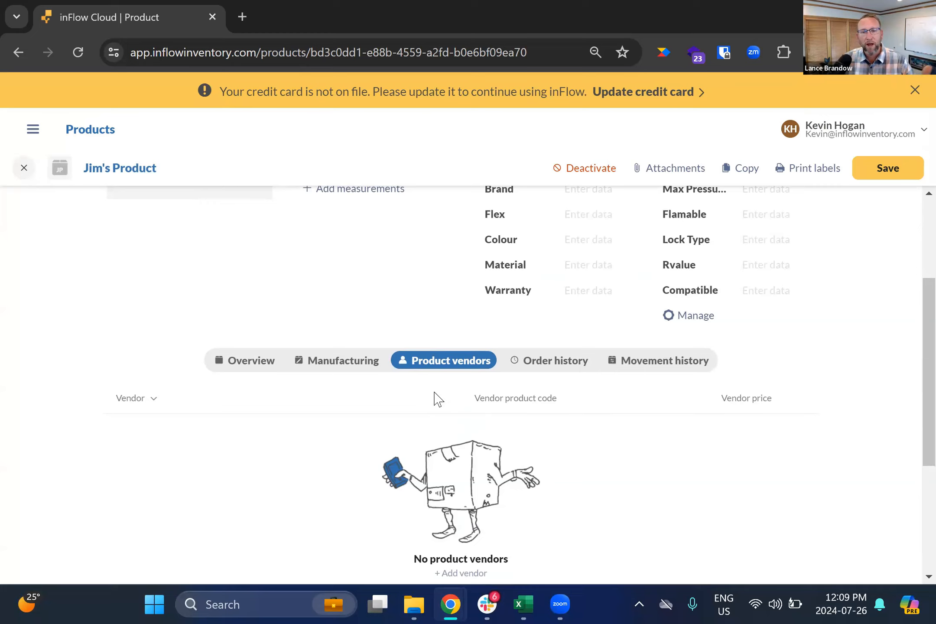
{"action": "scroll", "coordinate": [435, 398], "scroll_direction": "down", "scroll_amount": 4}
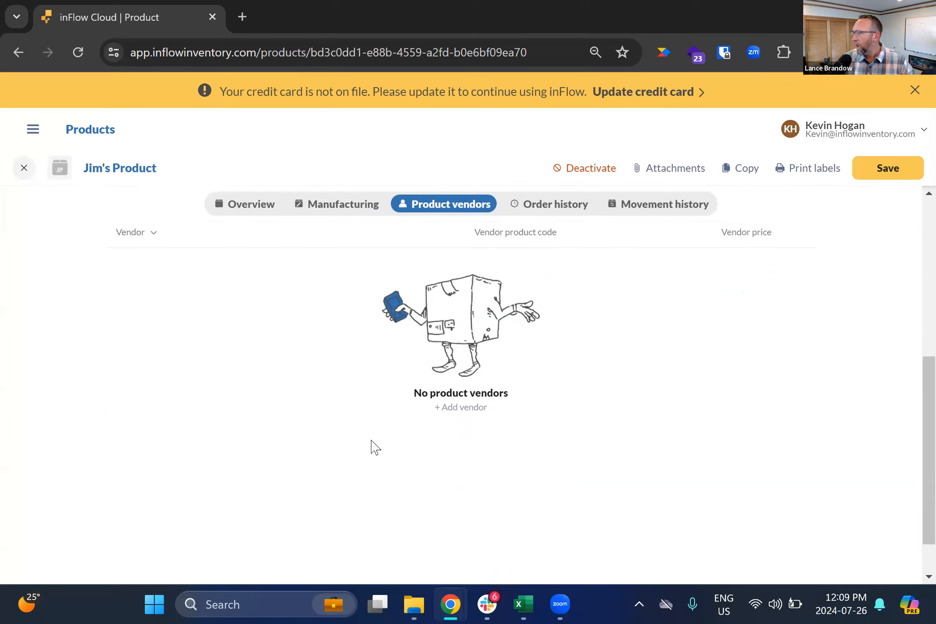
{"action": "left_click", "coordinate": [457, 409]}
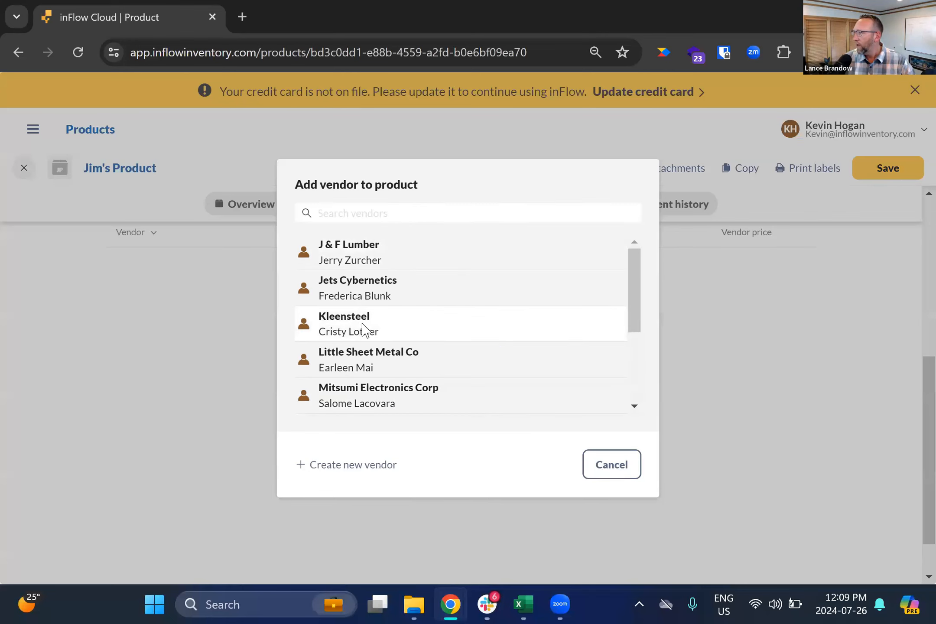
{"action": "left_click", "coordinate": [365, 327]}
Step: Set Kleensteel's vendor product code to 351638184 and vendor price to $15.00, and save the product
{"action": "scroll", "coordinate": [532, 371], "scroll_direction": "up", "scroll_amount": 4}
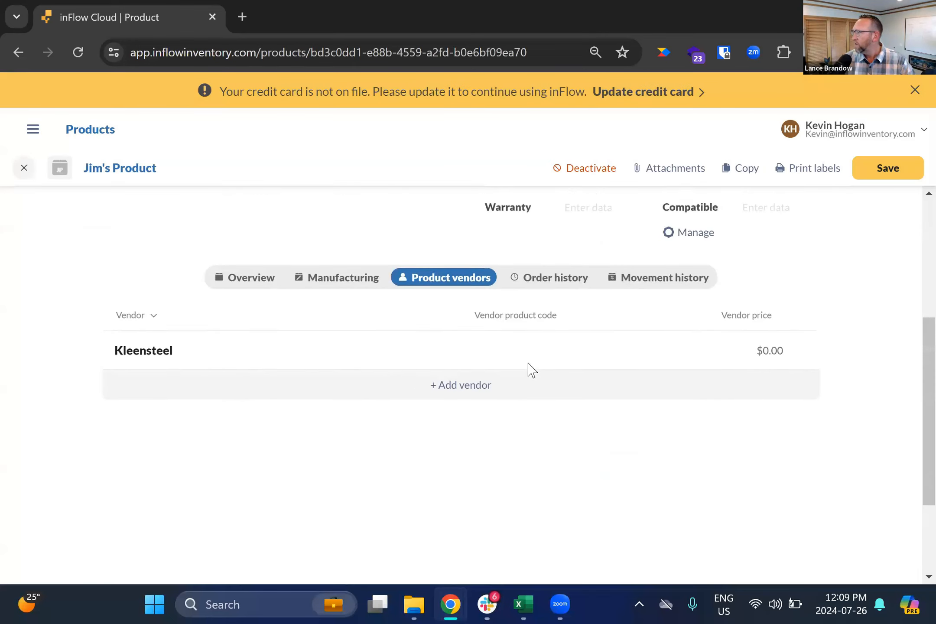
{"action": "left_click", "coordinate": [513, 433]}
{"action": "type", "text": "351638184"}
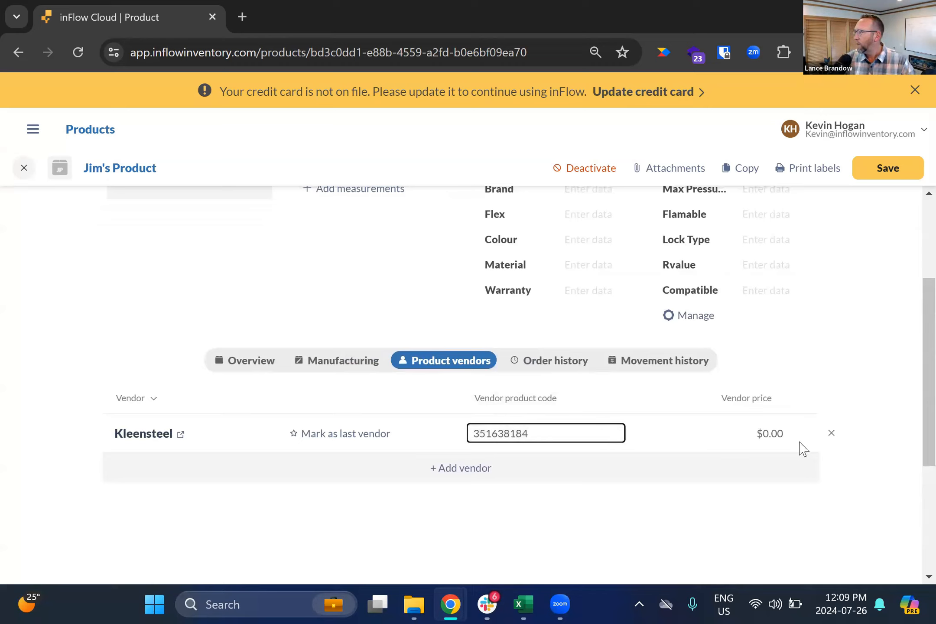
{"action": "left_click", "coordinate": [771, 432]}
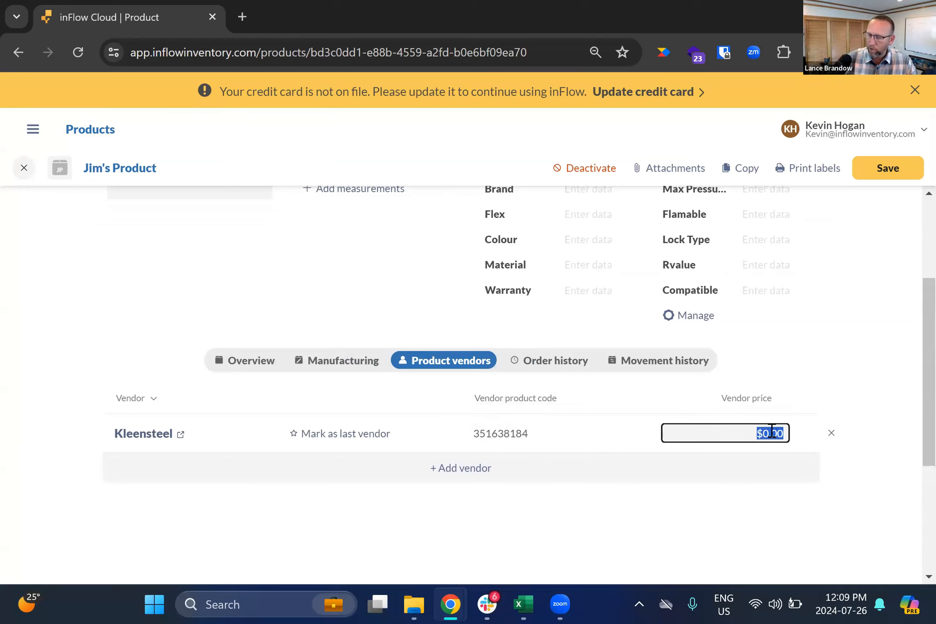
{"action": "type", "text": "15"}
{"action": "key", "text": "Return"}
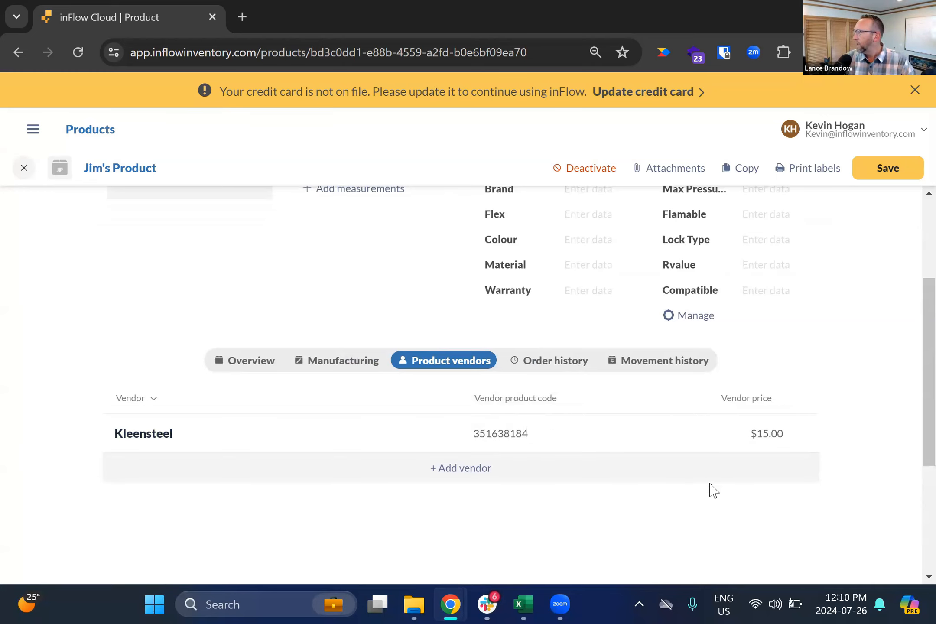
{"action": "scroll", "coordinate": [724, 473], "scroll_direction": "up", "scroll_amount": 3}
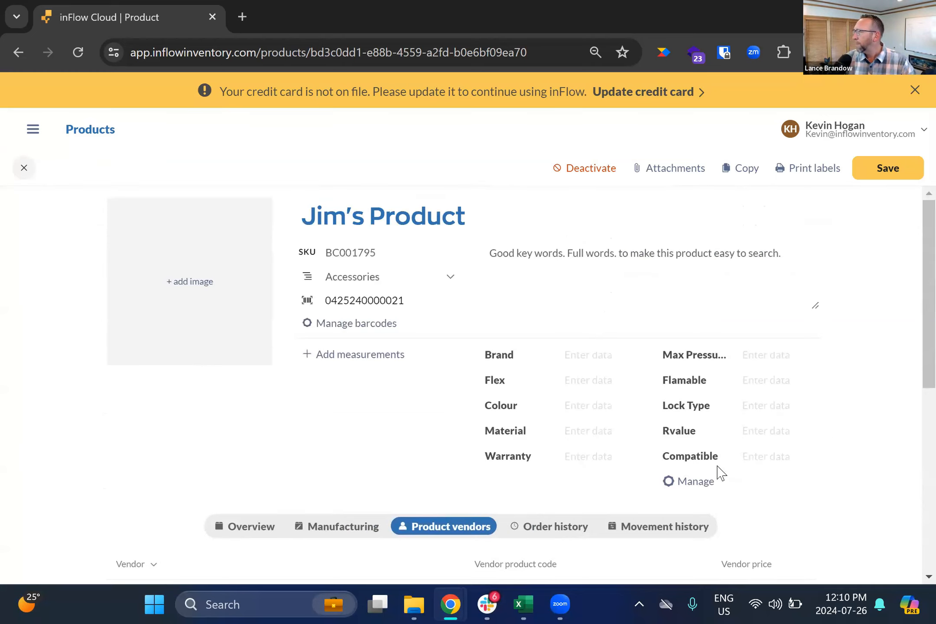
{"action": "left_click", "coordinate": [878, 169]}
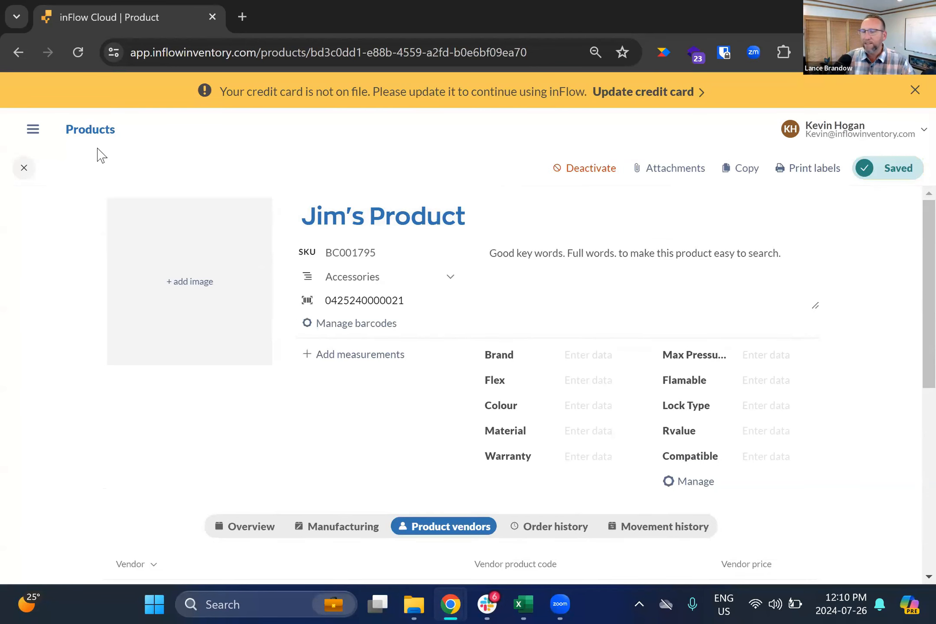